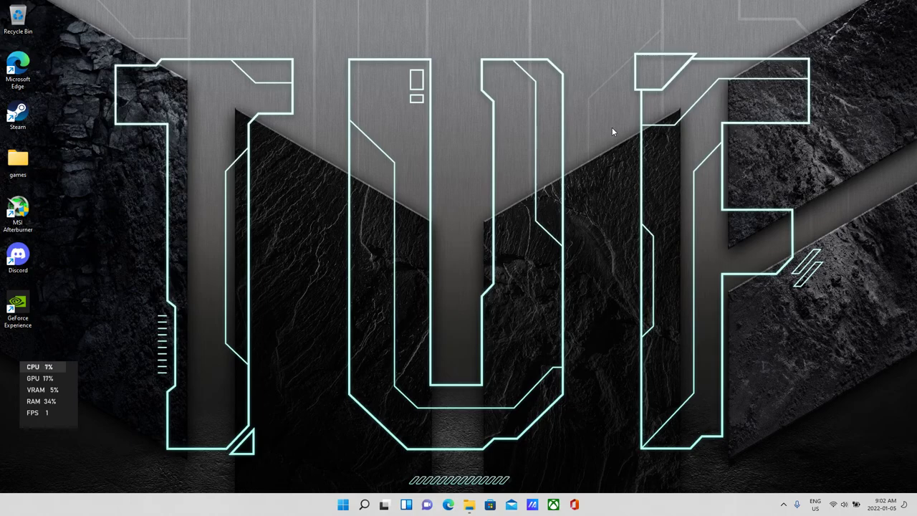
Review the desktop capture privacy control in the GeForce Experience overlay settings, then dismiss the overlay
key("alt+z")
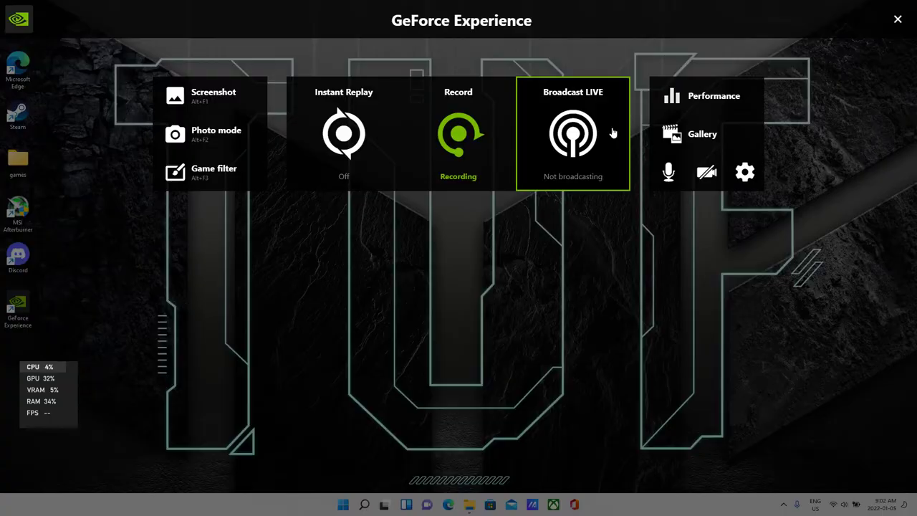
left_click(744, 173)
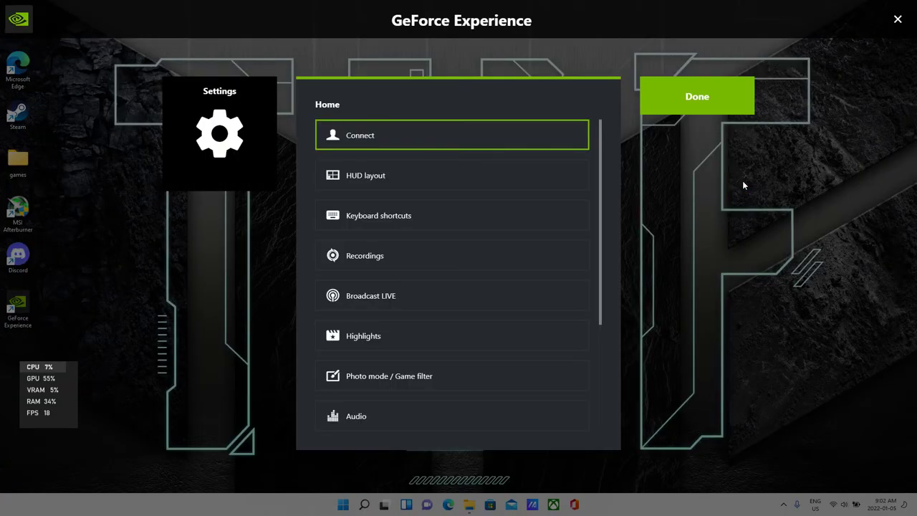
scroll(566, 226, "down", 2)
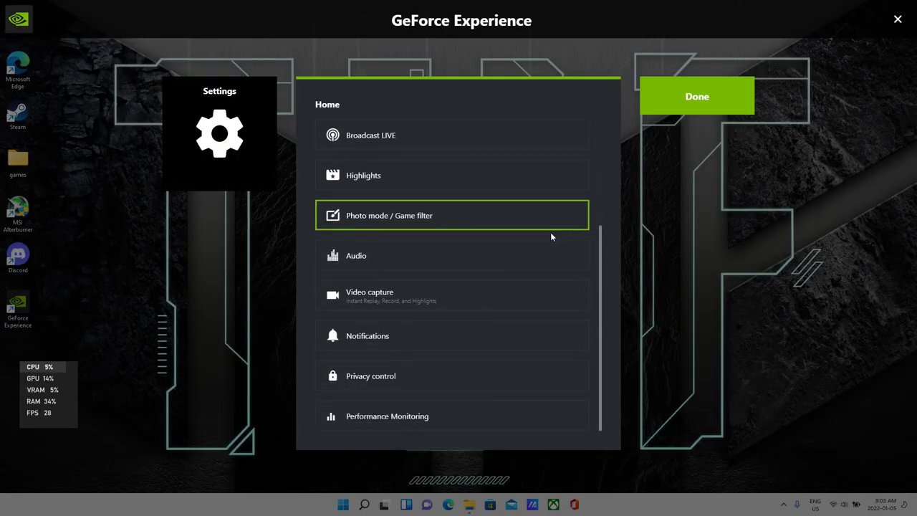
left_click(408, 380)
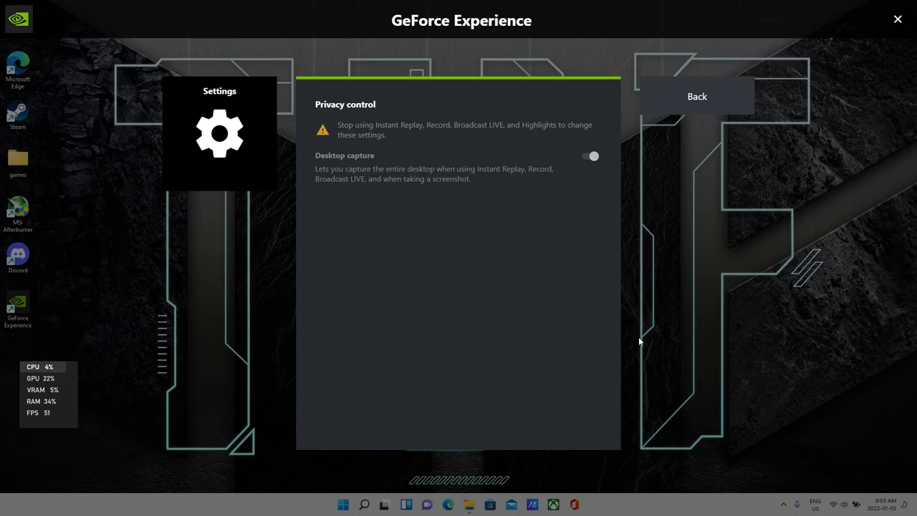
key("Escape")
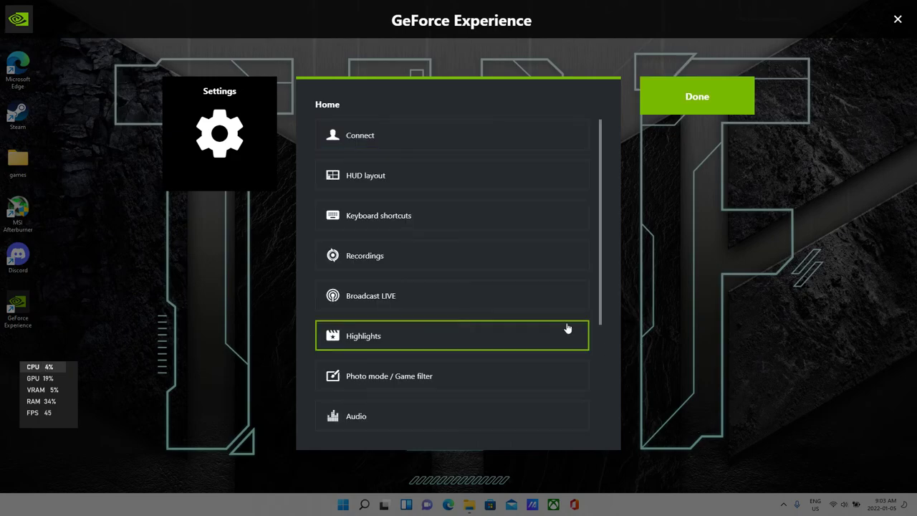
key("Escape")
key("Escape")
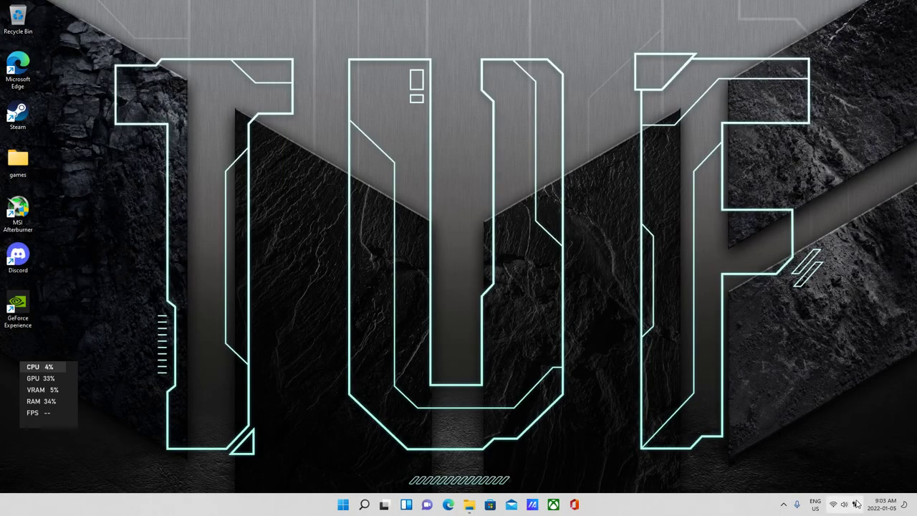
Reach Windows Display settings from the desktop's right-click quick options
right_click(490, 336)
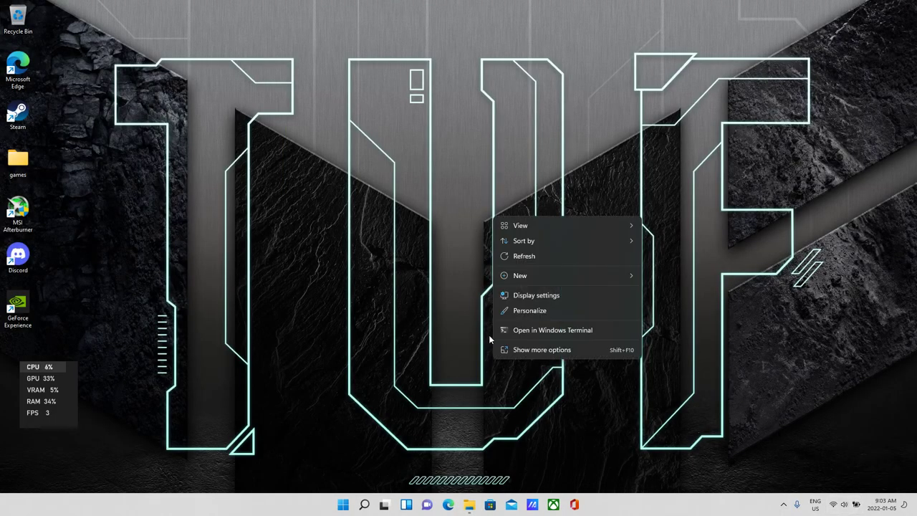
left_click(531, 296)
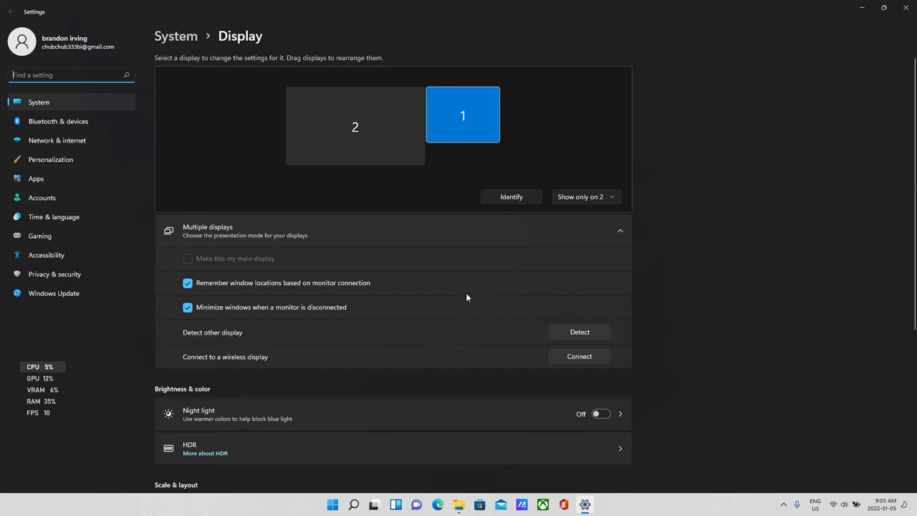
scroll(444, 315, "down", 3)
scroll(312, 222, "down", 1)
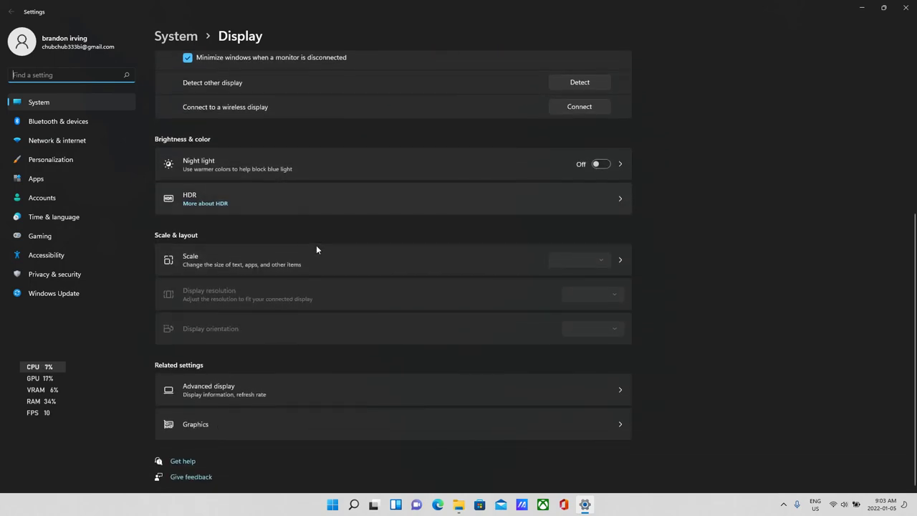
View the Advanced display page and check the inactive Internal Display details
left_click(279, 389)
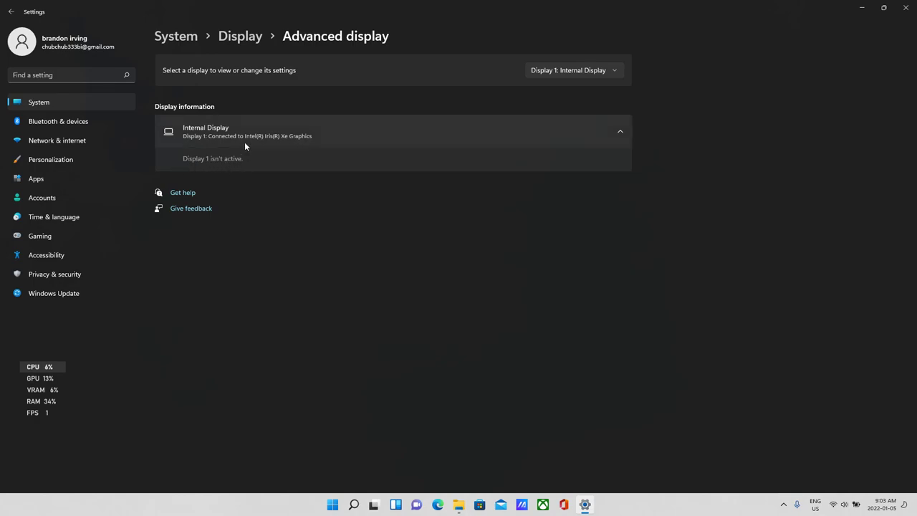
left_click(459, 137)
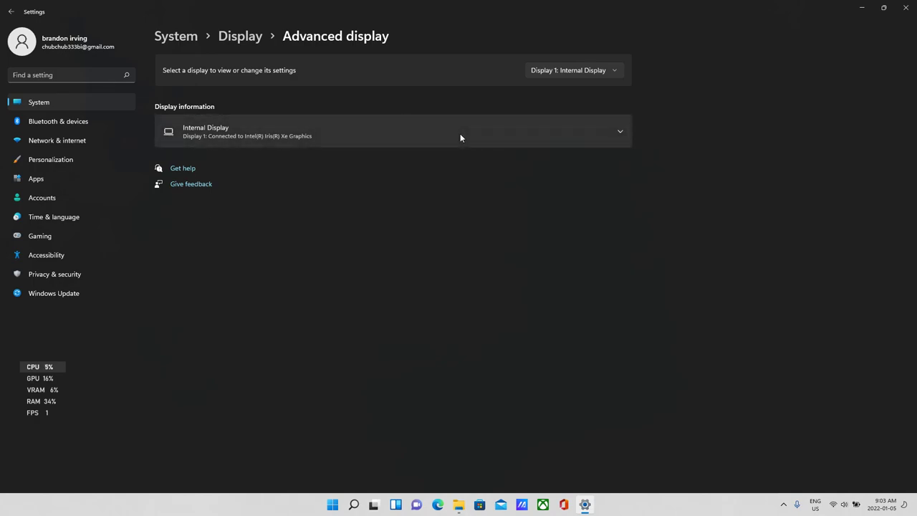
left_click(497, 139)
Show Display 2: 27GK750F running at 239.76 Hz on the RTX 3060, then minimize Settings
left_click(605, 72)
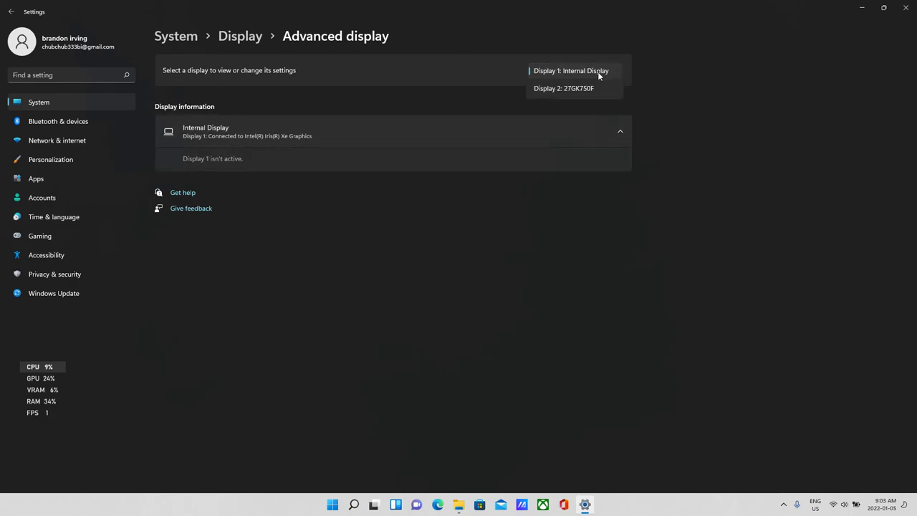
left_click(593, 88)
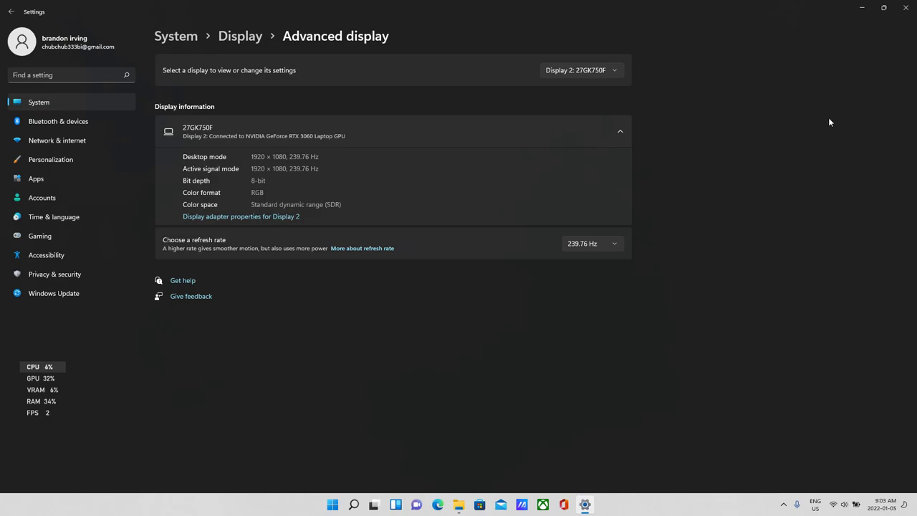
left_click(861, 7)
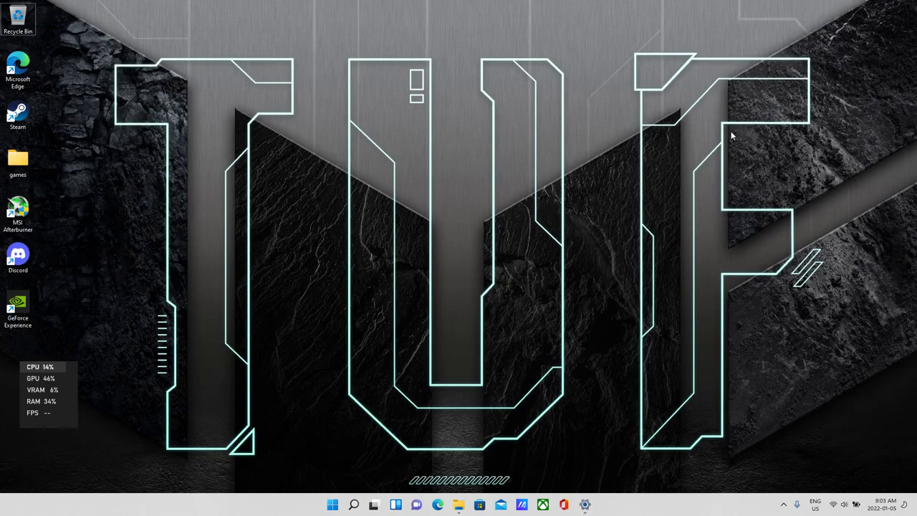